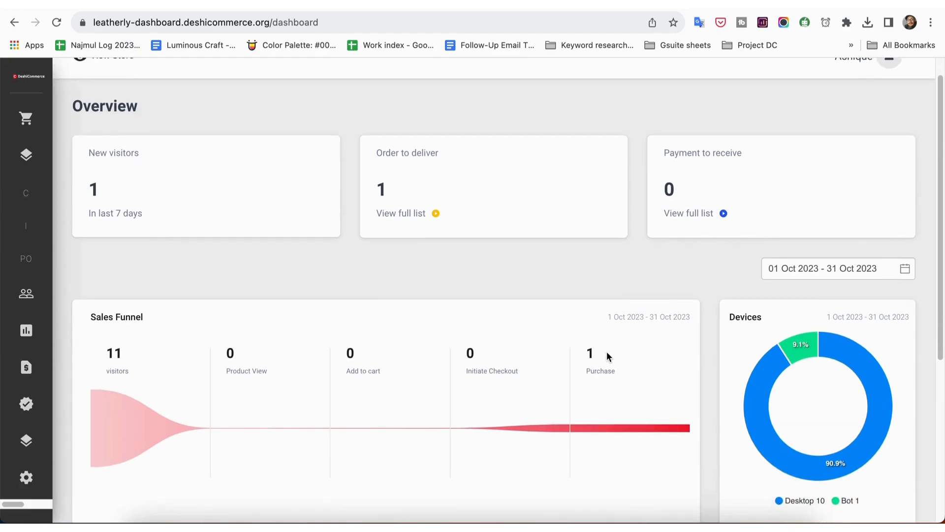
Open the store's product list and start creating a new product.
mouse_move(43, 119)
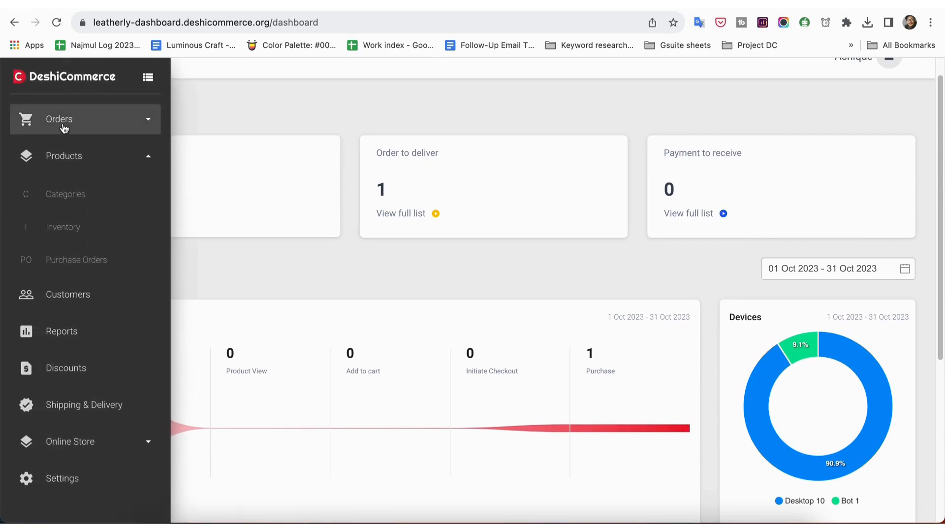
click(93, 159)
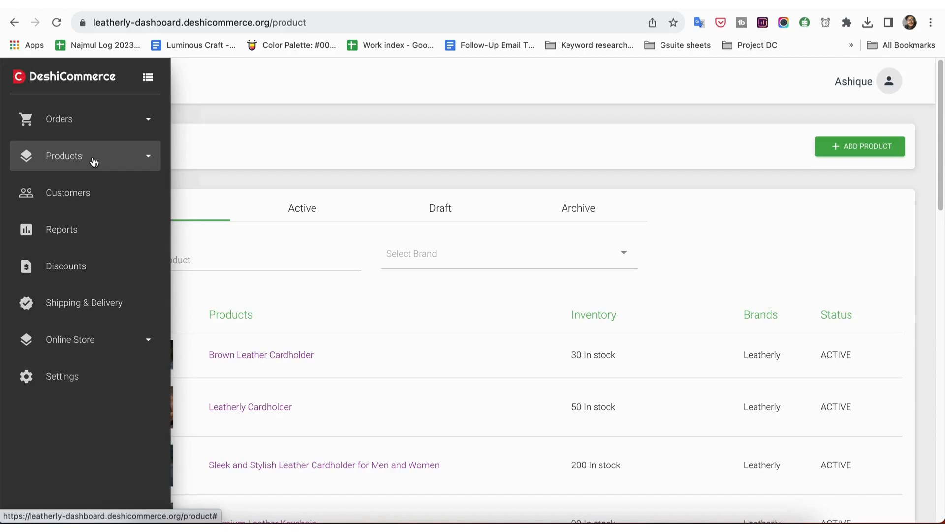
click(849, 151)
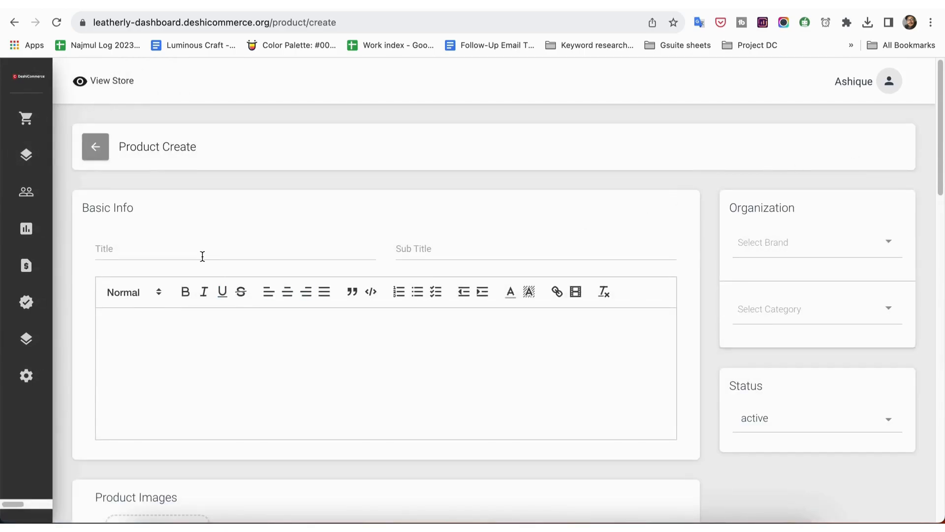
Look up the title in the Editpad notes and enter Leather Backpack as the new product's title.
click(203, 257)
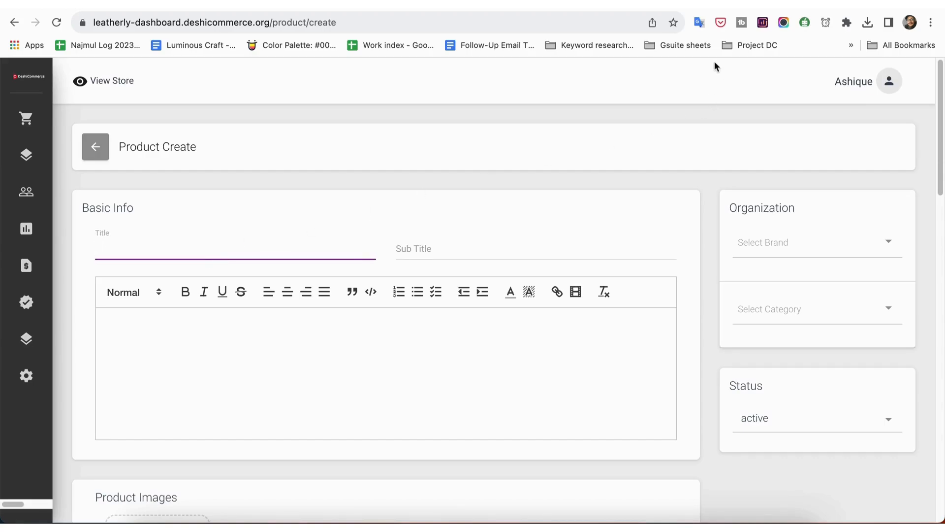
click(522, 9)
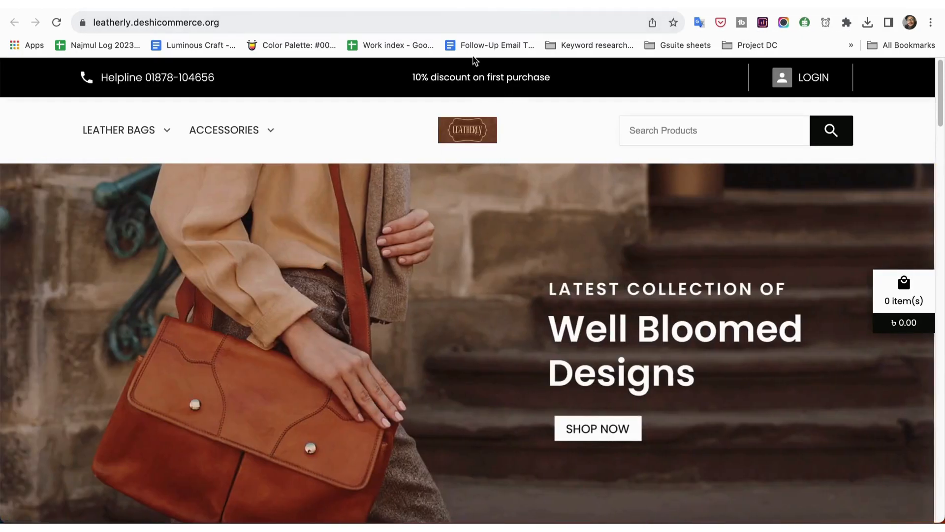
click(660, 9)
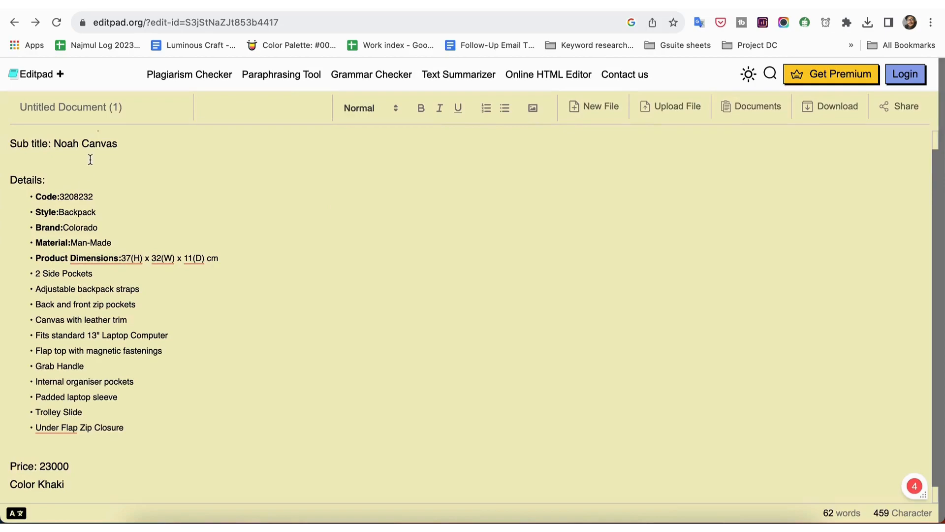
click(473, 9)
click(397, 8)
text(Leather Backpack)
Copy the subtitle Noah Canvas from the Editpad notes into the product's Sub Title.
click(660, 8)
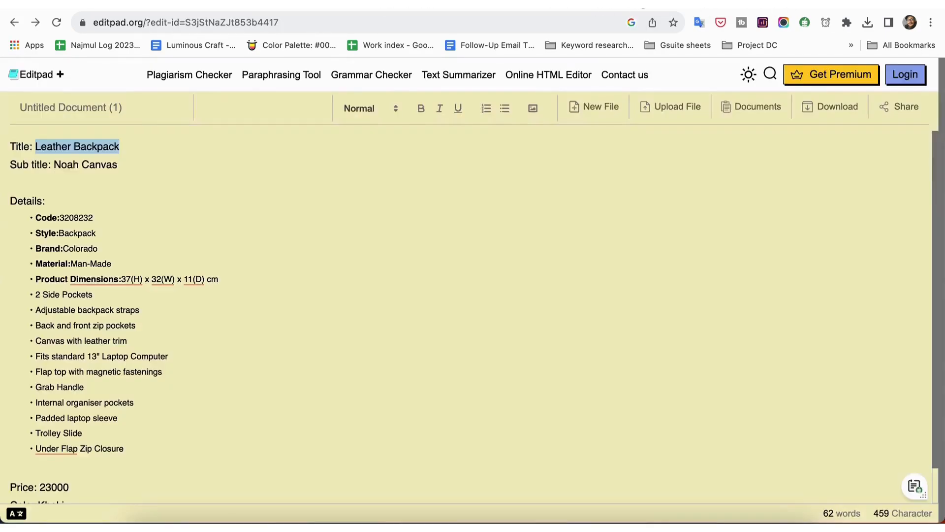
click(96, 172)
drag(53, 165, 138, 165)
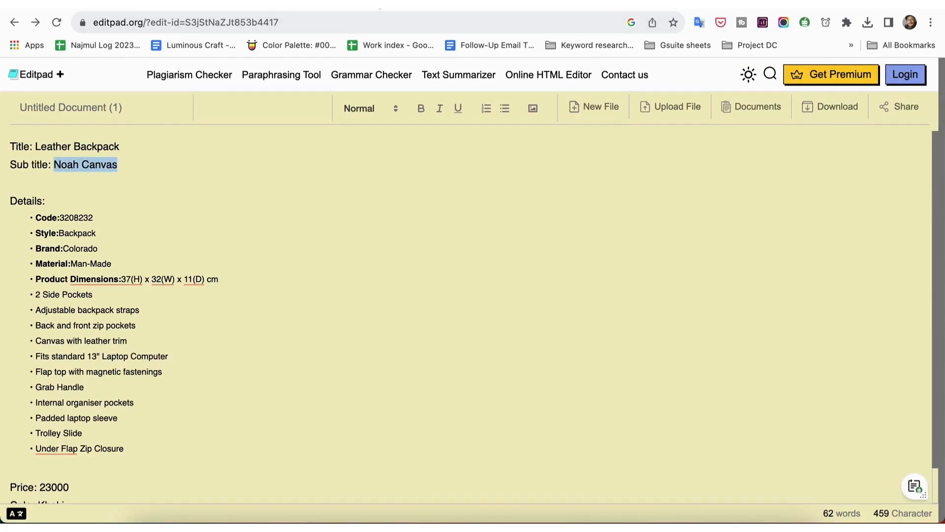
key(super+c)
click(397, 9)
click(454, 252)
key(super+v)
Copy the Details heading and its full bullet list from the Editpad notes into the product description.
click(213, 336)
click(729, 8)
scroll(275, 319, down, 1)
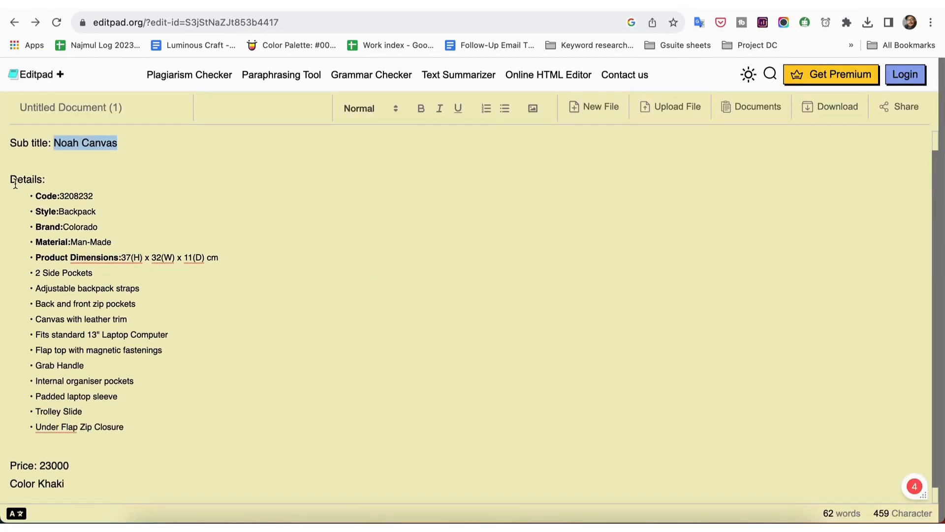
drag(10, 178, 156, 438)
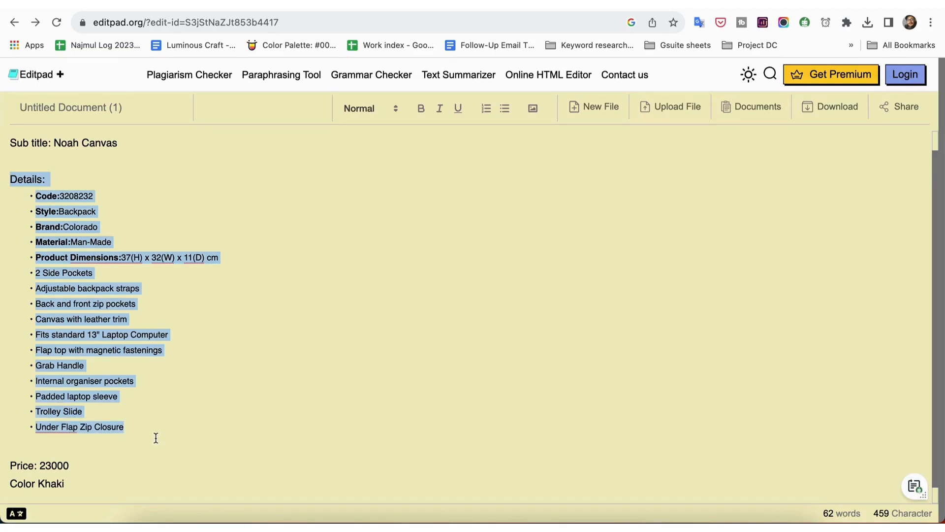
click(406, 10)
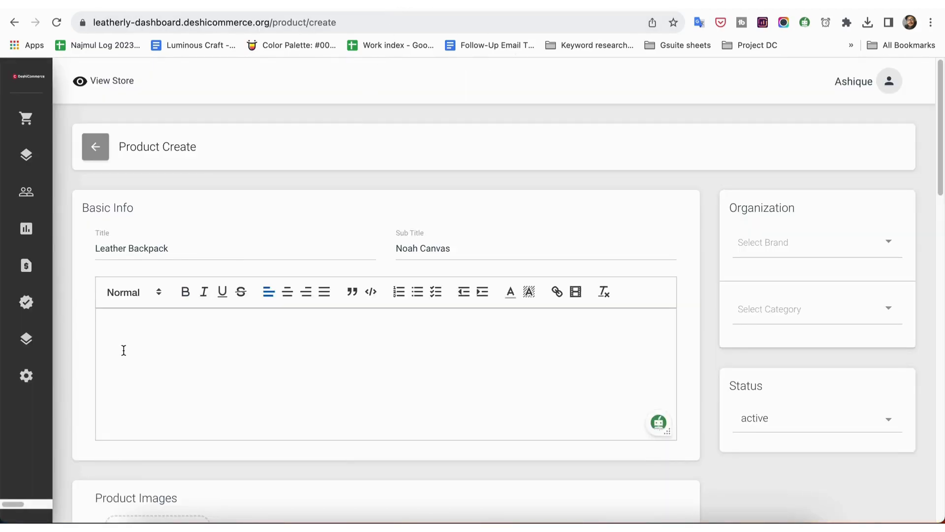
right_click(122, 328)
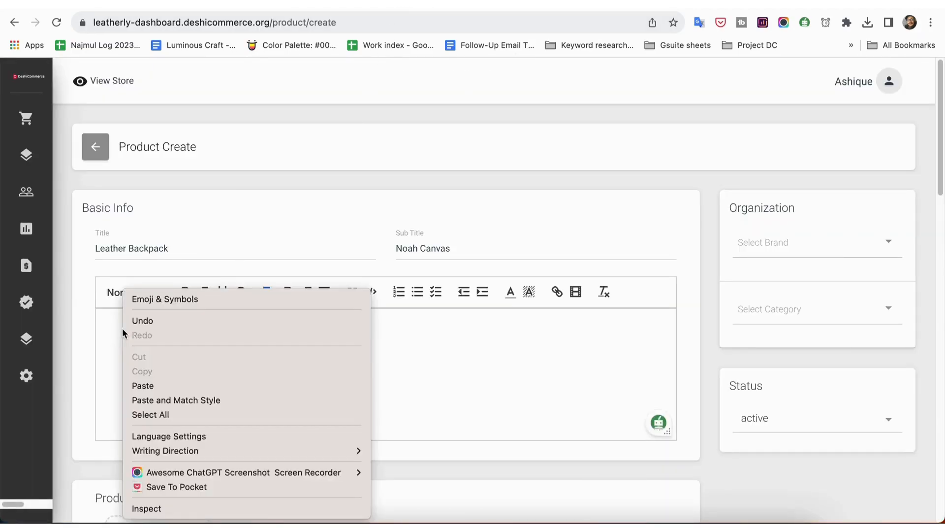
click(217, 384)
Upload the six images 1.png to 6.png from the DC Demo folder as product images.
scroll(246, 374, down, 5)
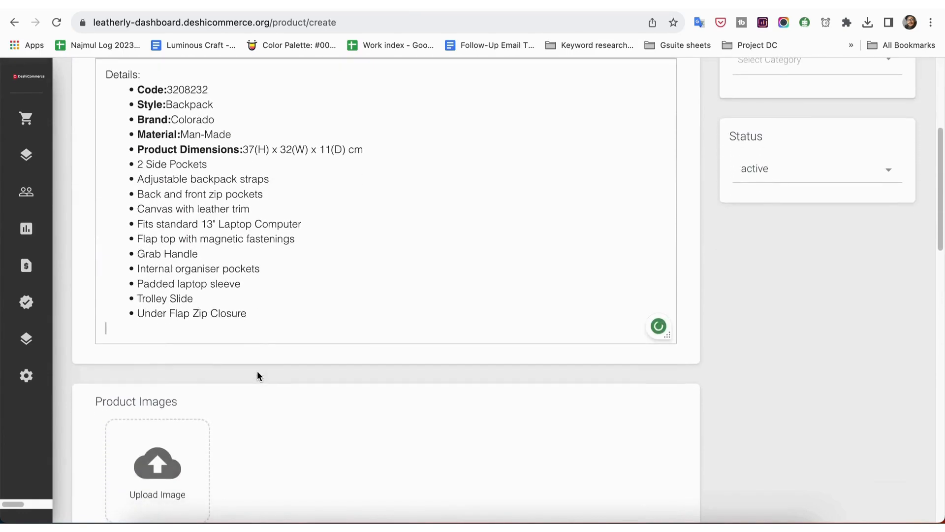
scroll(258, 372, down, 3)
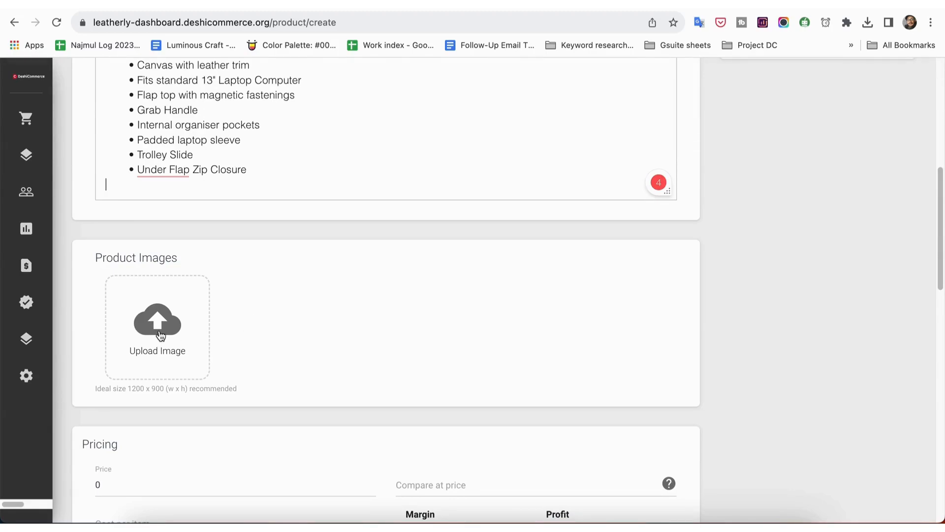
key(ctrl+Up)
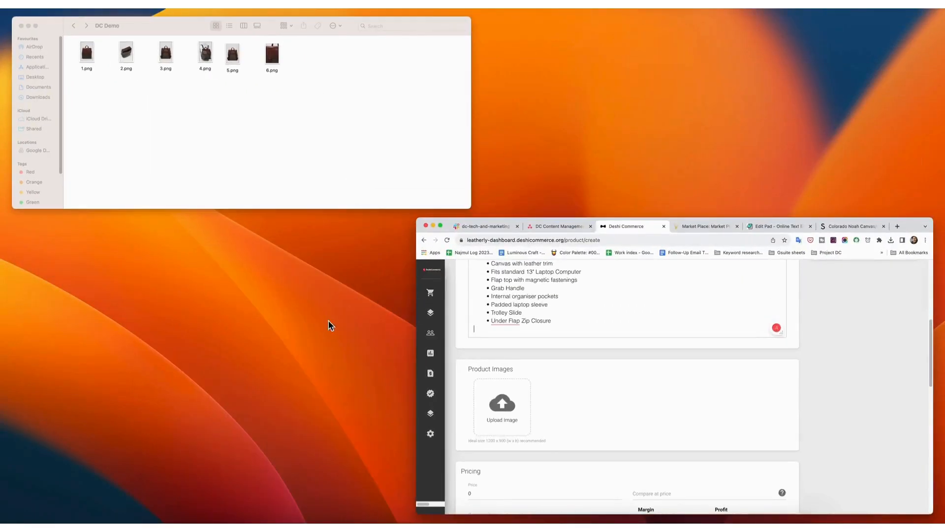
click(258, 161)
drag(255, 56, 553, 30)
drag(847, 130, 413, 50)
drag(458, 77, 155, 324)
Try the backpack's rear views as the feature image and set the front view as the feature image.
scroll(405, 348, down, 2)
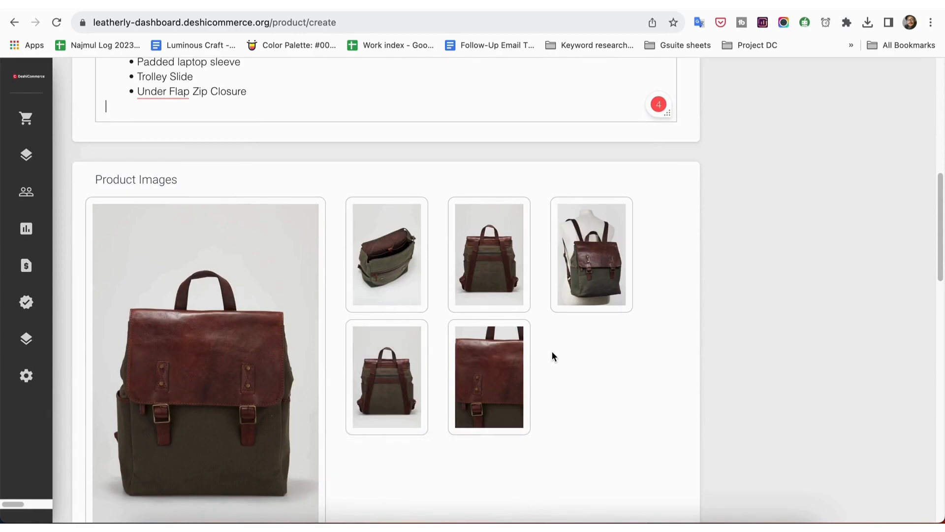
click(495, 291)
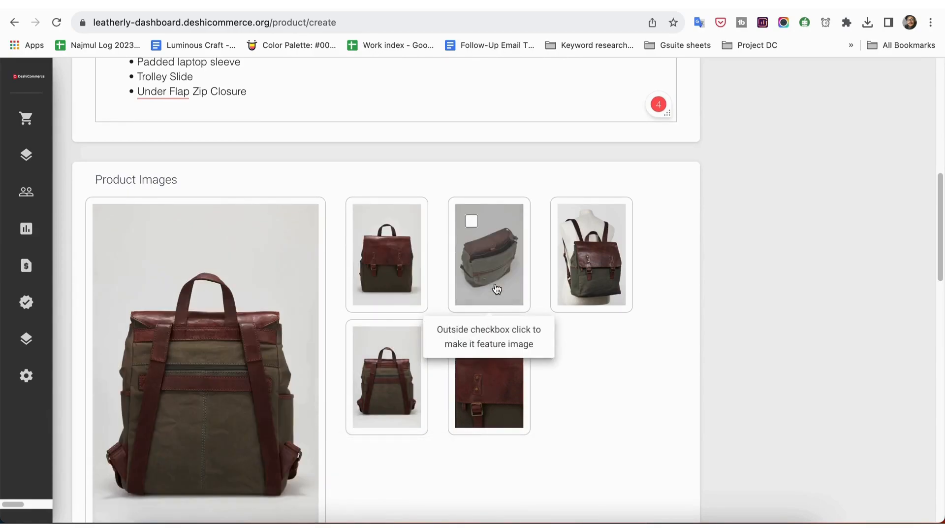
click(401, 401)
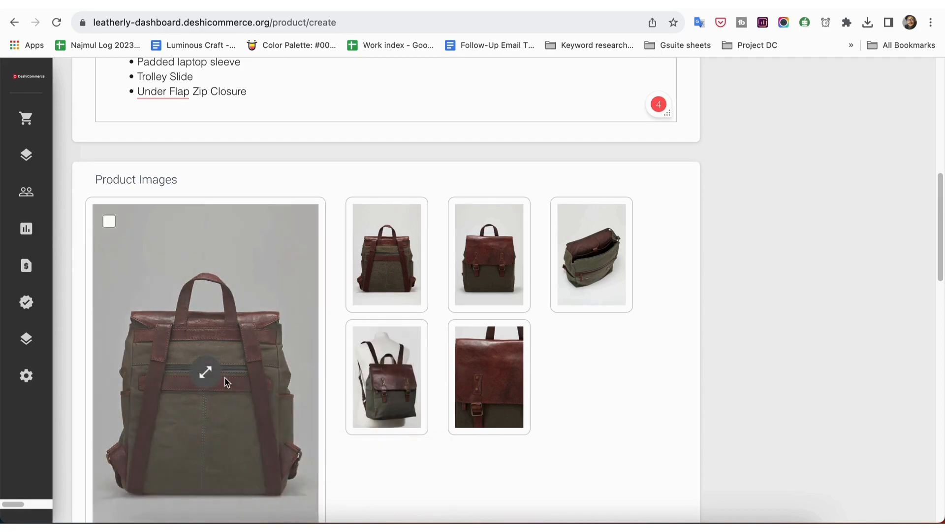
click(471, 279)
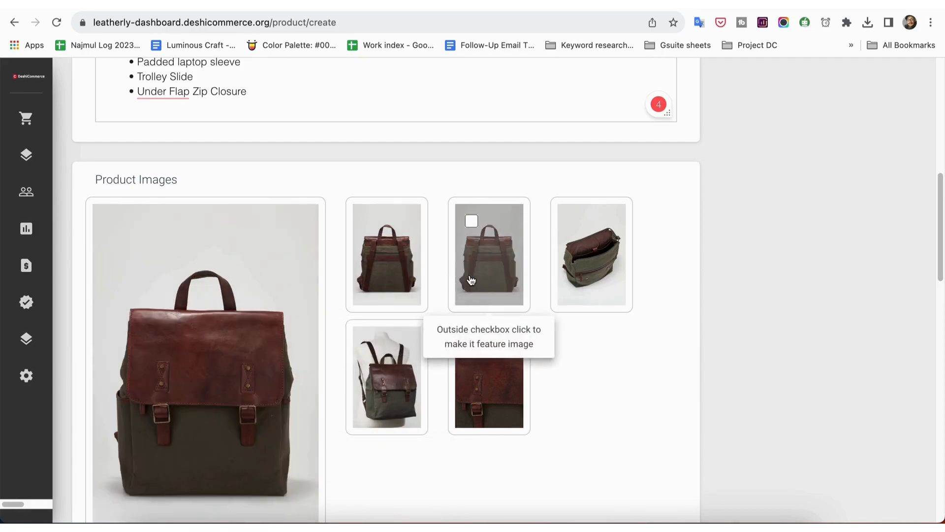
Set the product's price to 15000 and its cost per item to 12000.
scroll(471, 280, down, 7)
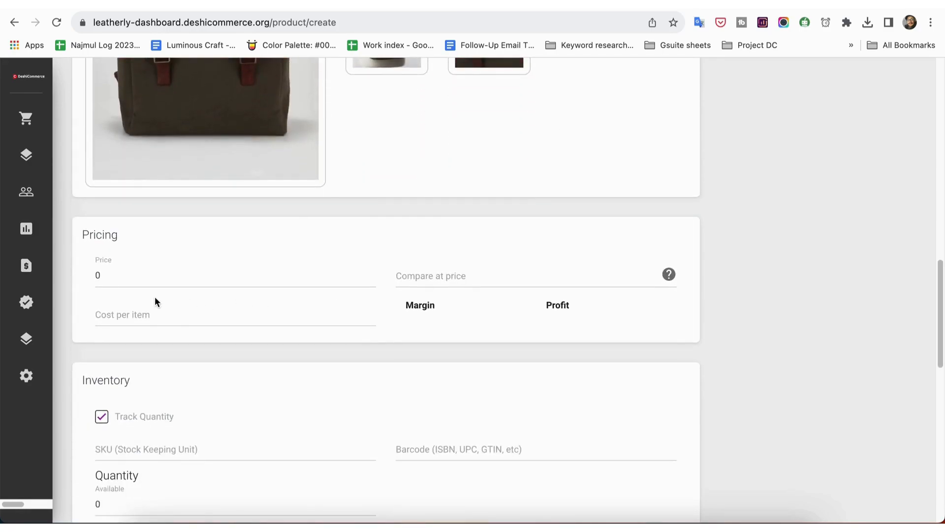
click(141, 272)
key(BackSpace)
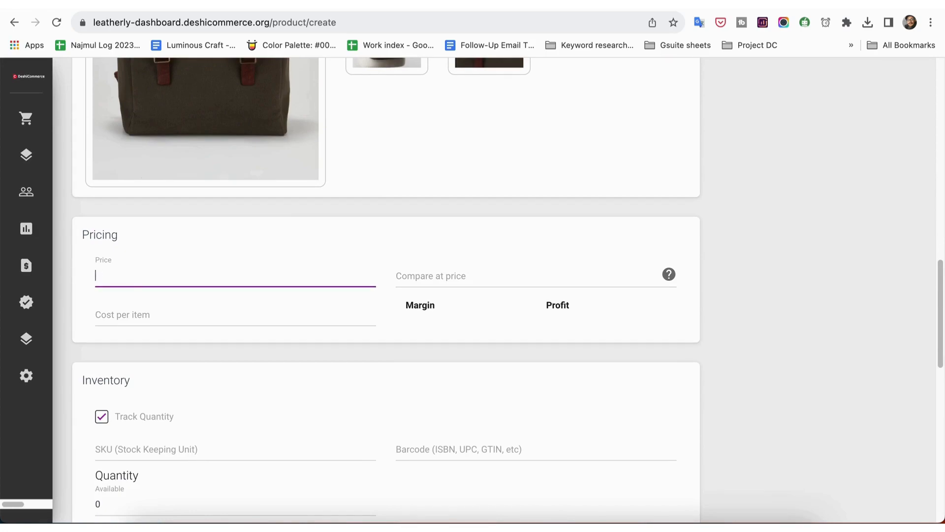
text(15000)
click(239, 316)
text(12)
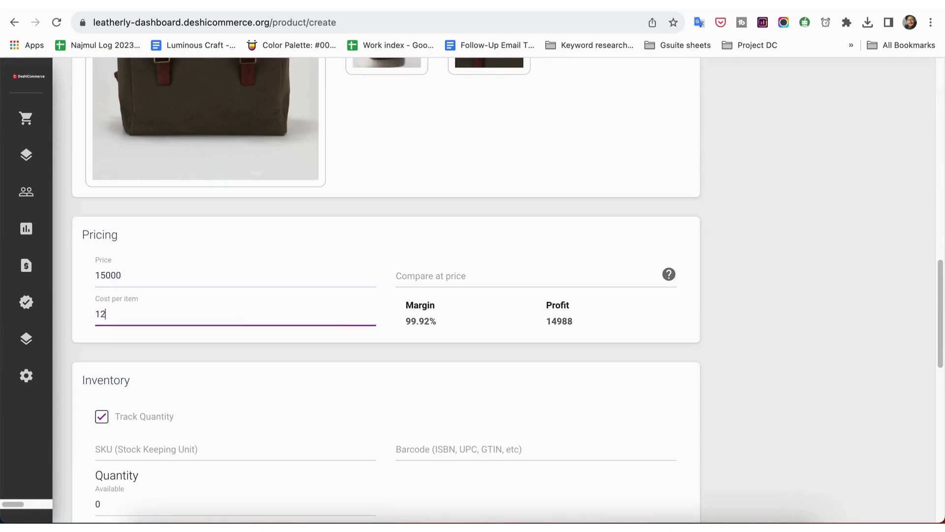
text(000)
Enter BP 01 as the product's SKU and set the available quantity to 100.
scroll(450, 347, down, 3)
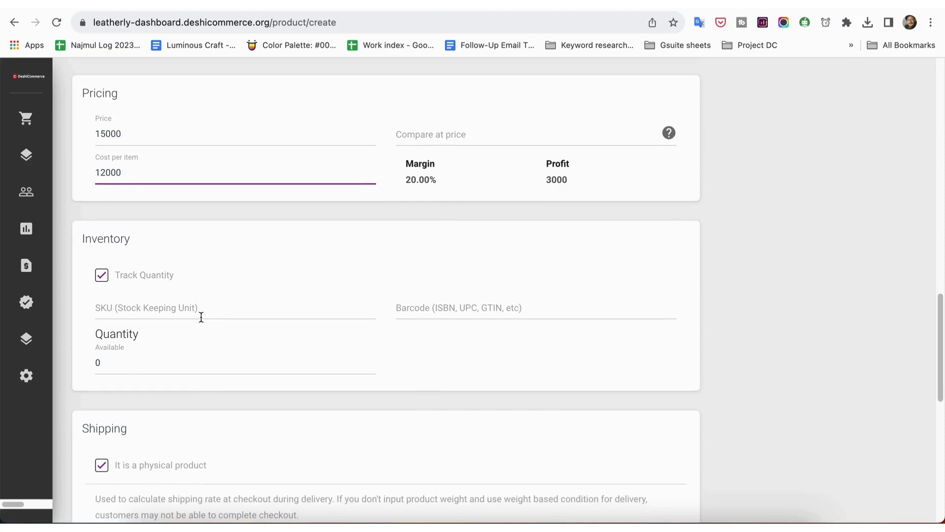
click(197, 308)
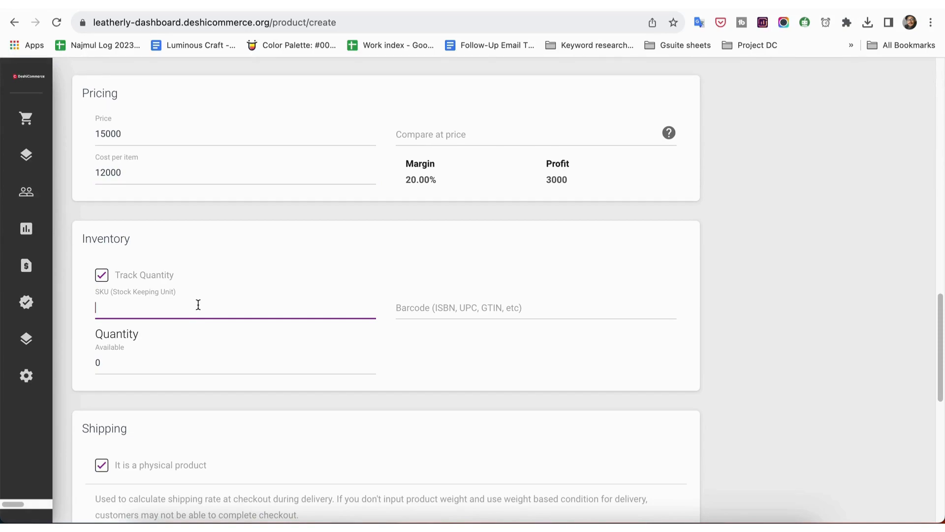
text(BP 01)
click(145, 367)
key(BackSpace)
text(100)
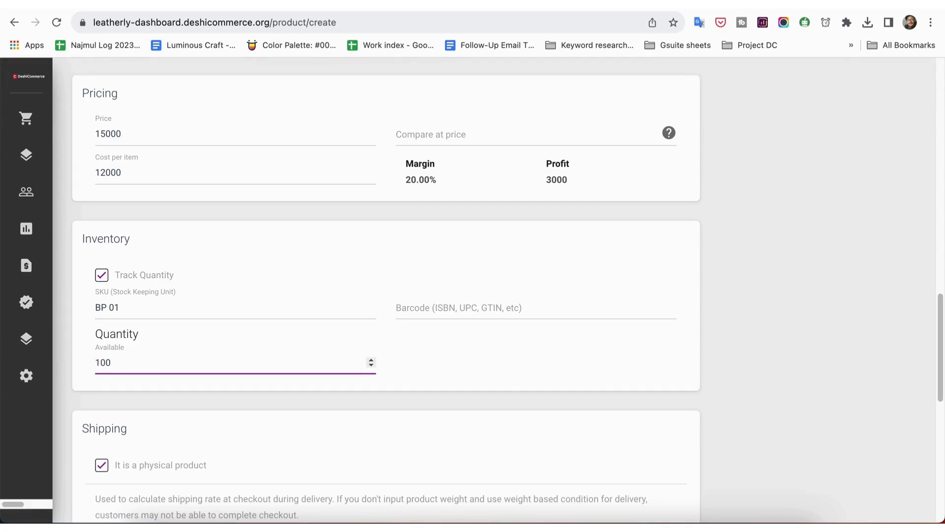
Set the product's shipping weight to 200 with GRAM (GM) as the unit.
scroll(471, 327, down, 3)
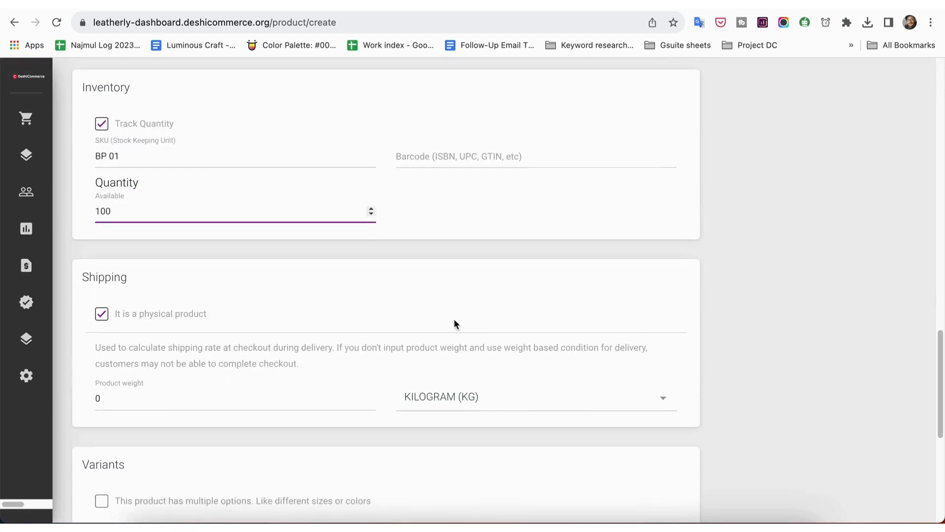
scroll(456, 327, down, 2)
click(448, 313)
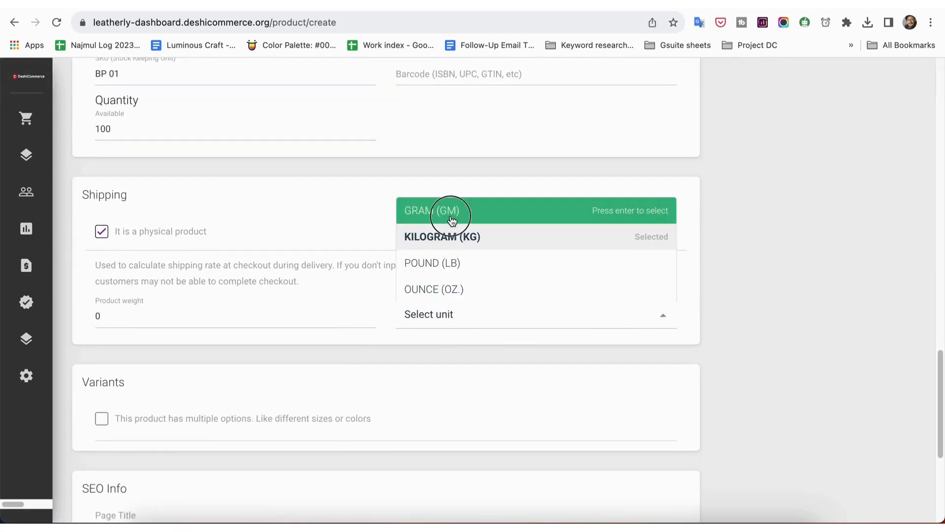
click(451, 220)
click(142, 314)
text(200)
Enable multiple options for the product and add a Color variant option.
scroll(266, 345, down, 2)
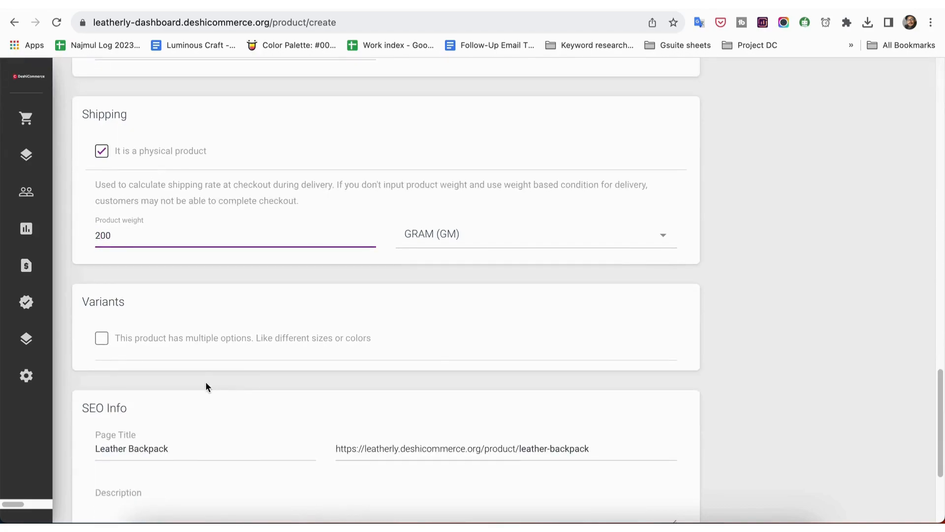
click(104, 343)
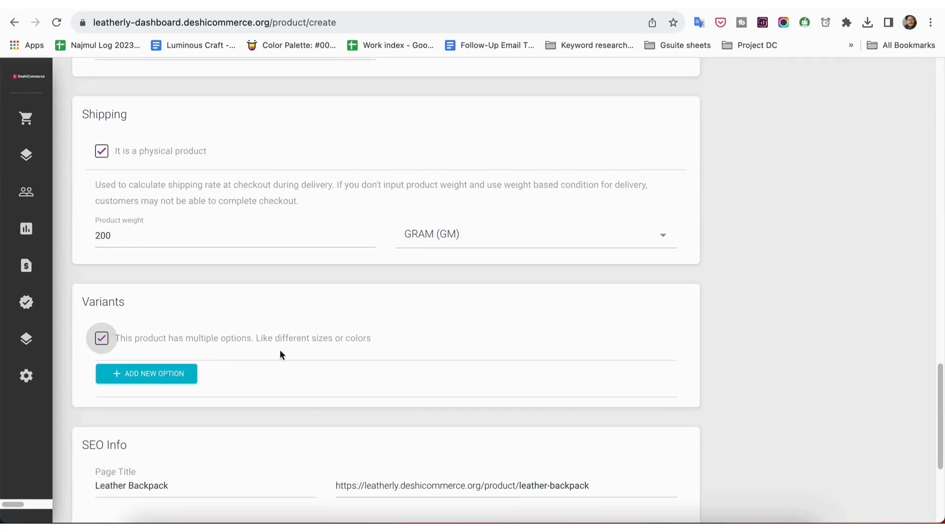
scroll(329, 345, down, 4)
click(141, 209)
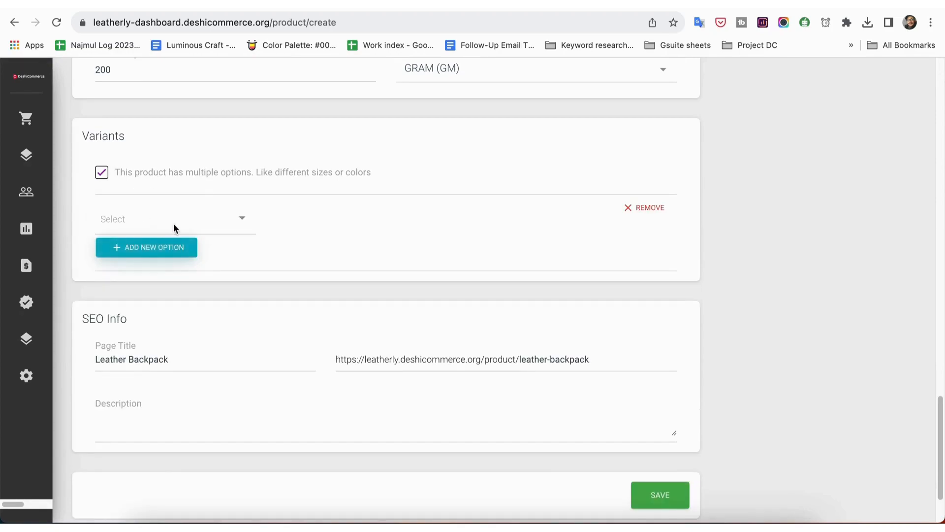
click(205, 215)
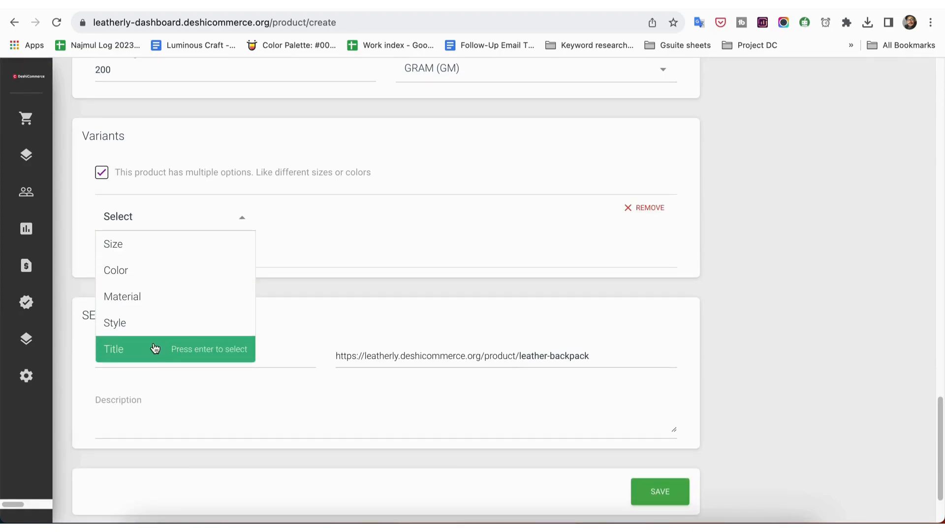
click(152, 271)
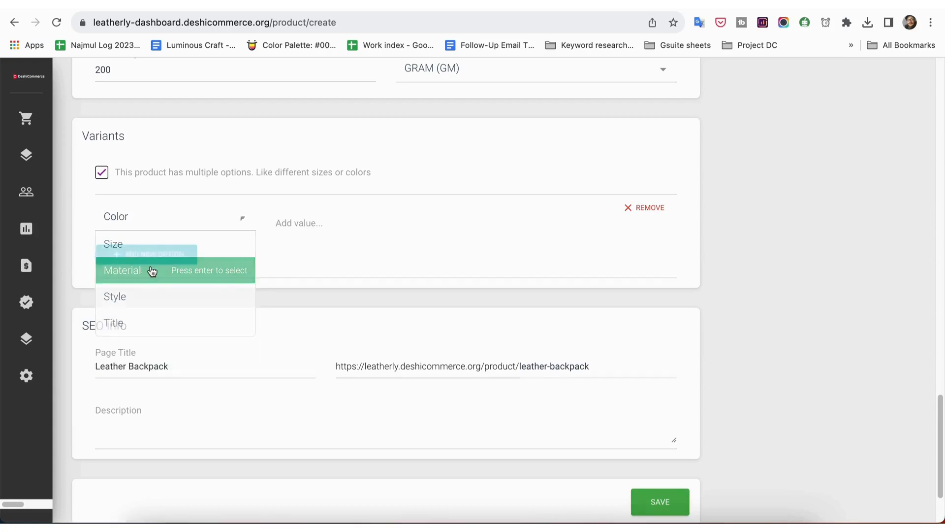
Copy the colour name Khaki from the Editpad document and add it as a value of the product's Color option.
click(298, 224)
key(ctrl+Tab)
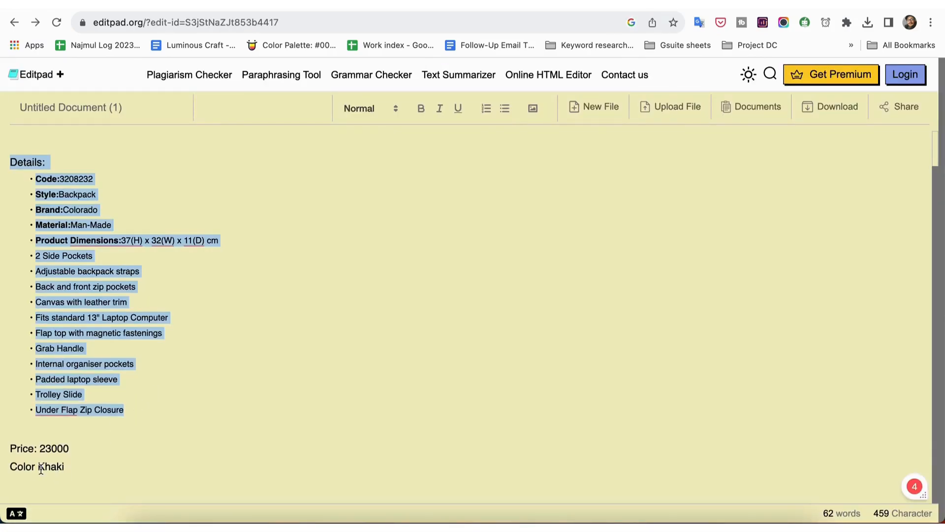
drag(38, 469, 92, 466)
key(super+c)
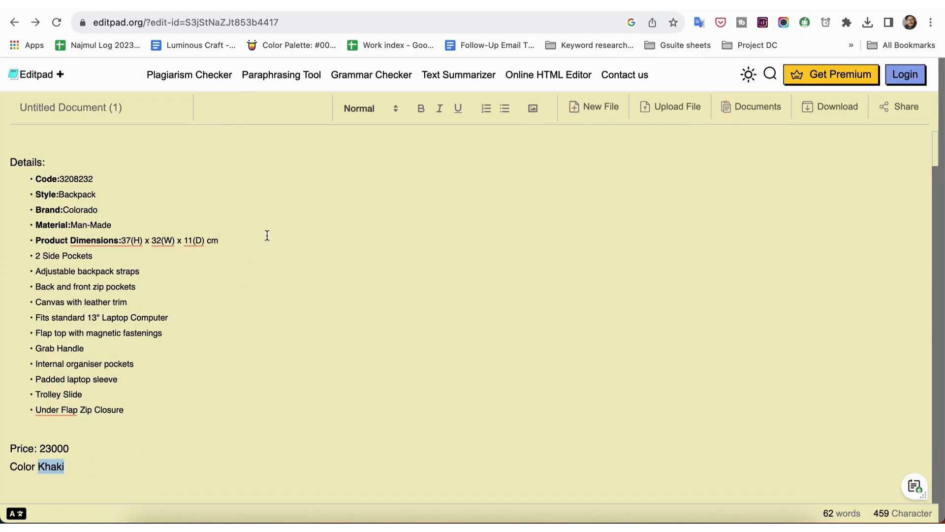
click(526, 7)
click(405, 10)
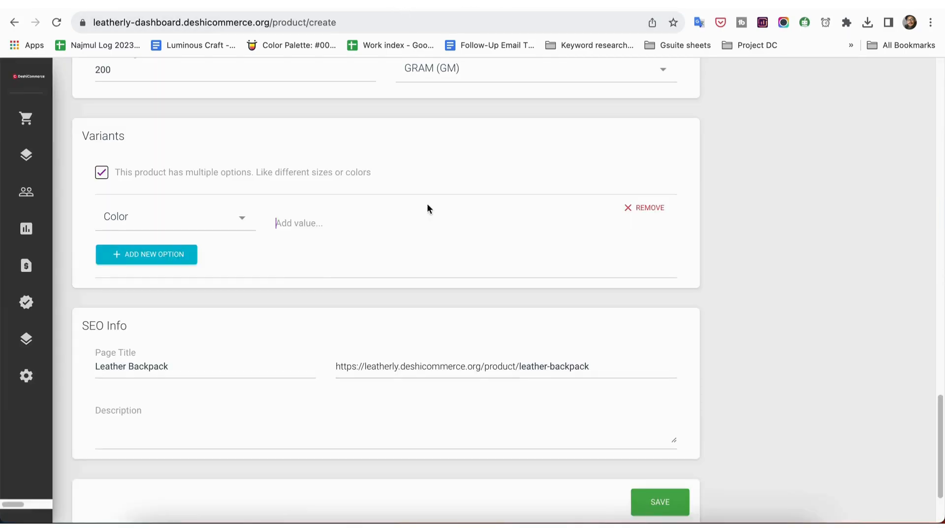
key(super+v)
key(Return)
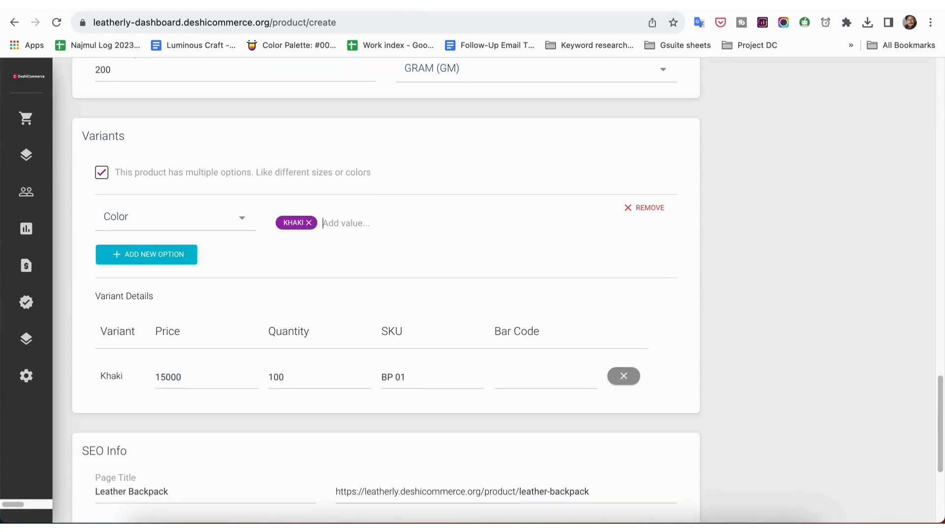
Add a Size option to the product's variants with the values 24 and 30.
scroll(391, 257, down, 1)
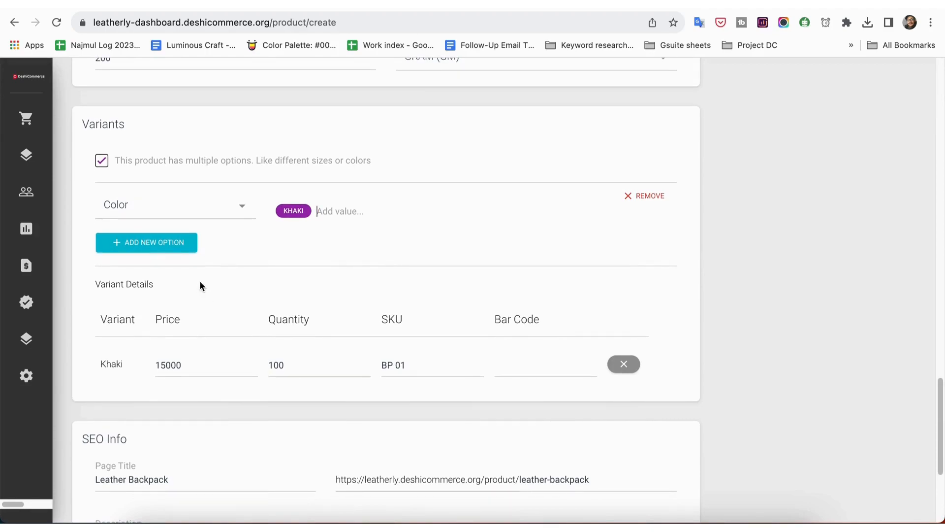
click(182, 245)
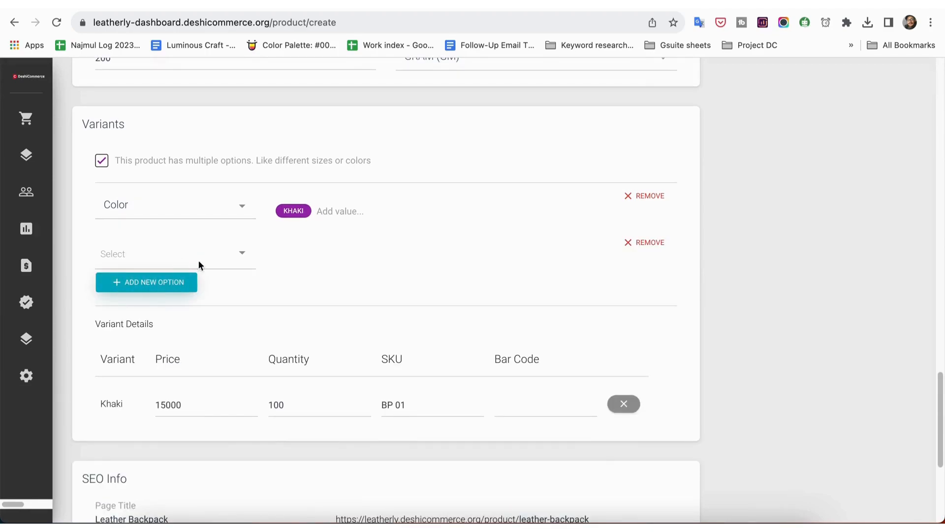
click(230, 258)
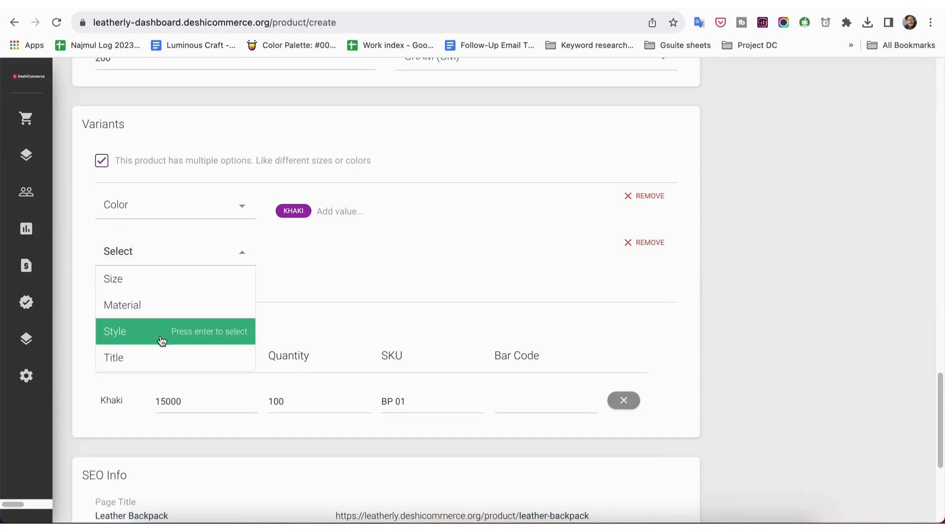
click(144, 286)
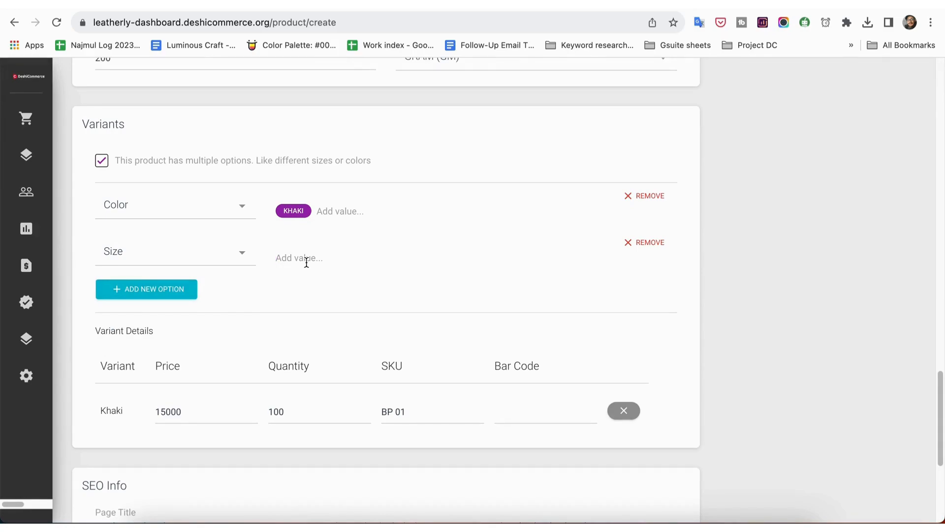
text(24)
key(Return)
text(30)
key(Return)
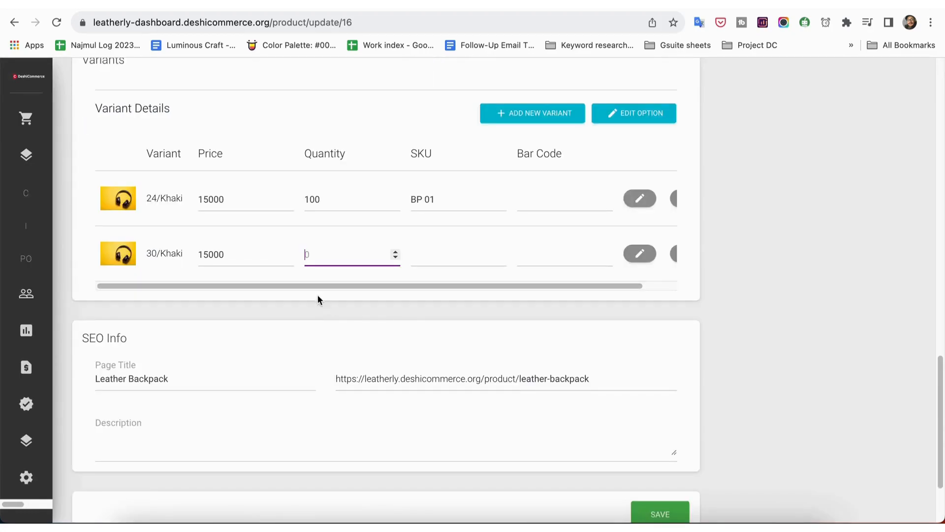
Set the Khaki size 30 variant's price to 13000, quantity to 50 and SKU to BP 02.
click(259, 257)
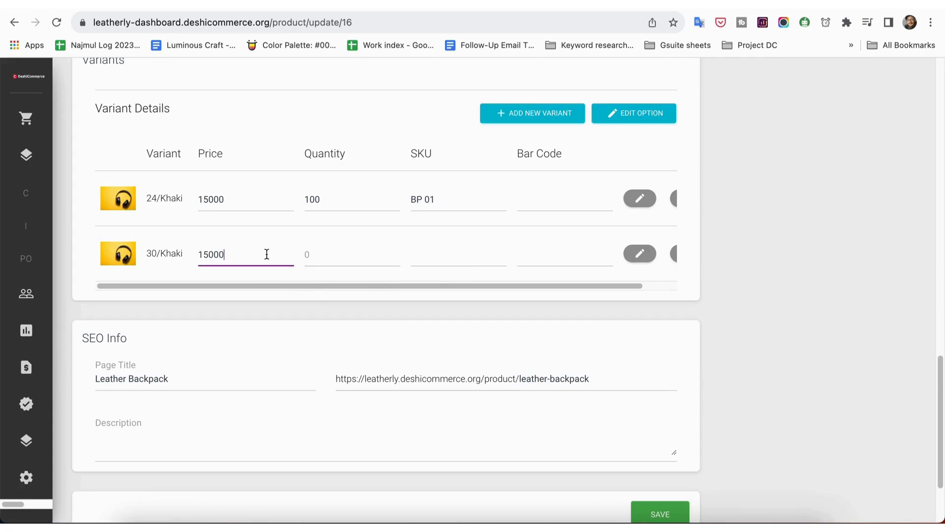
double_click(237, 257)
text(13000)
click(315, 254)
text(50)
click(411, 258)
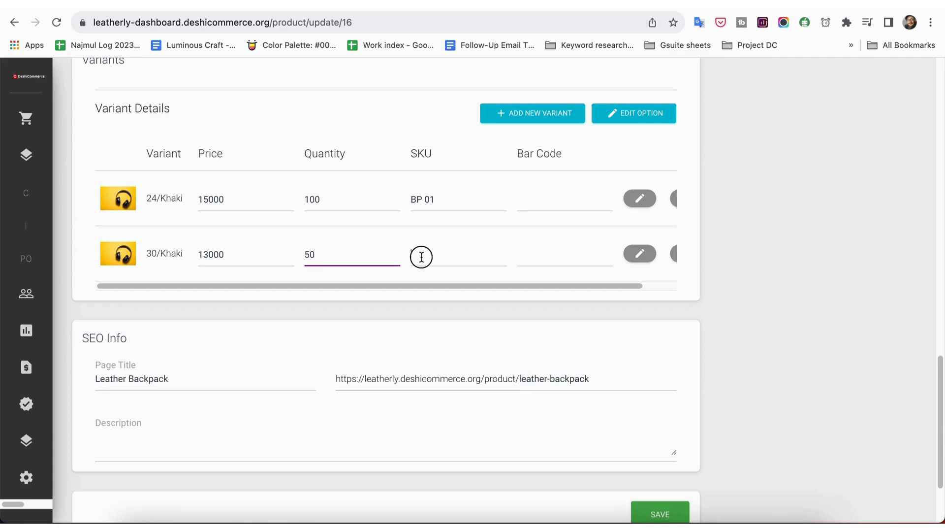
text(BP)
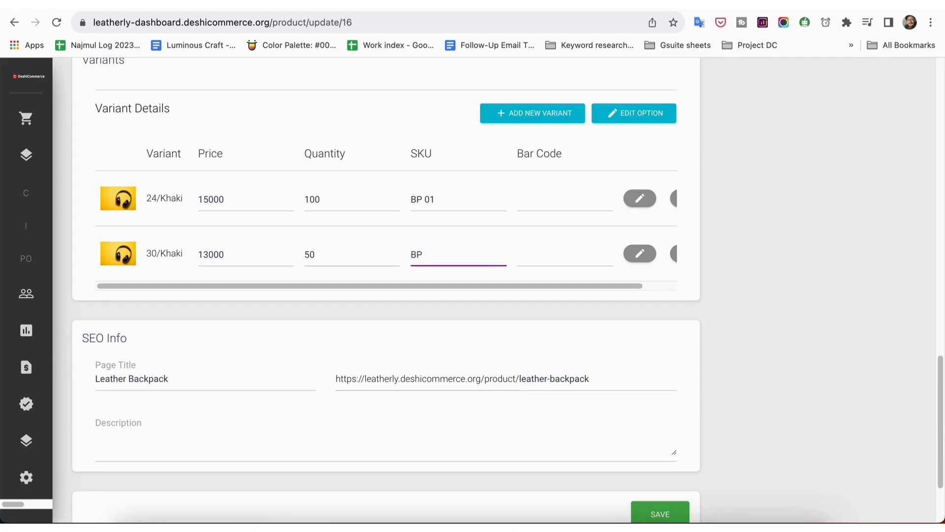
text( 02)
drag(549, 288, 612, 289)
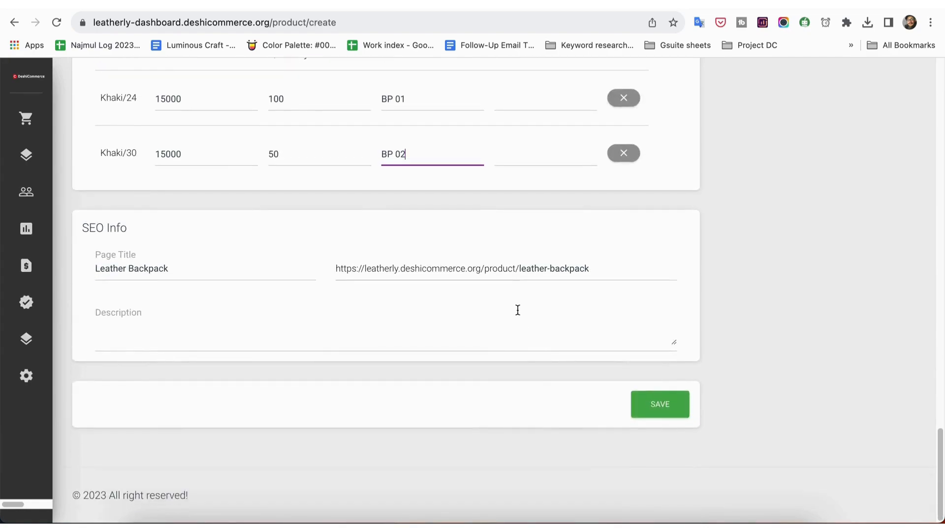
Assign the product to the Leatherly brand and the Leather Bags category.
scroll(518, 310, up, 15)
scroll(518, 310, down, 4)
scroll(518, 309, down, 8)
scroll(517, 310, up, 20)
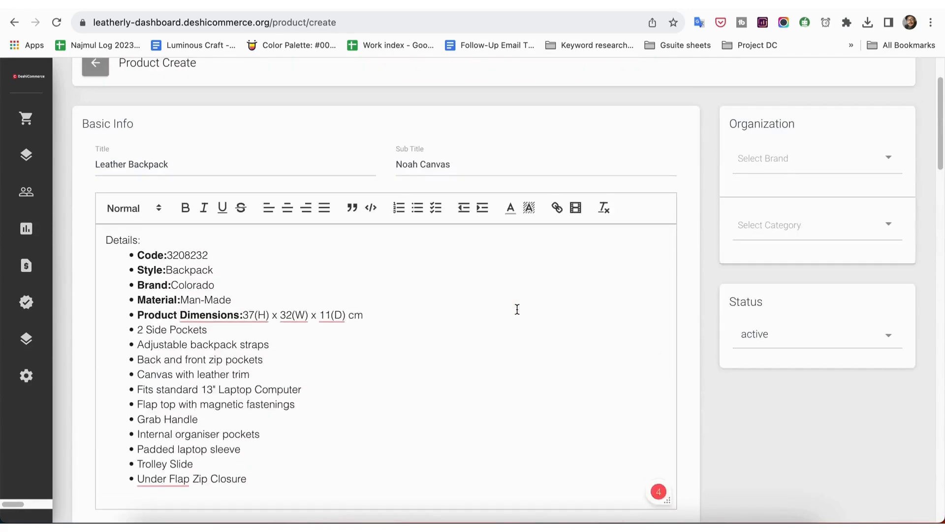
click(873, 246)
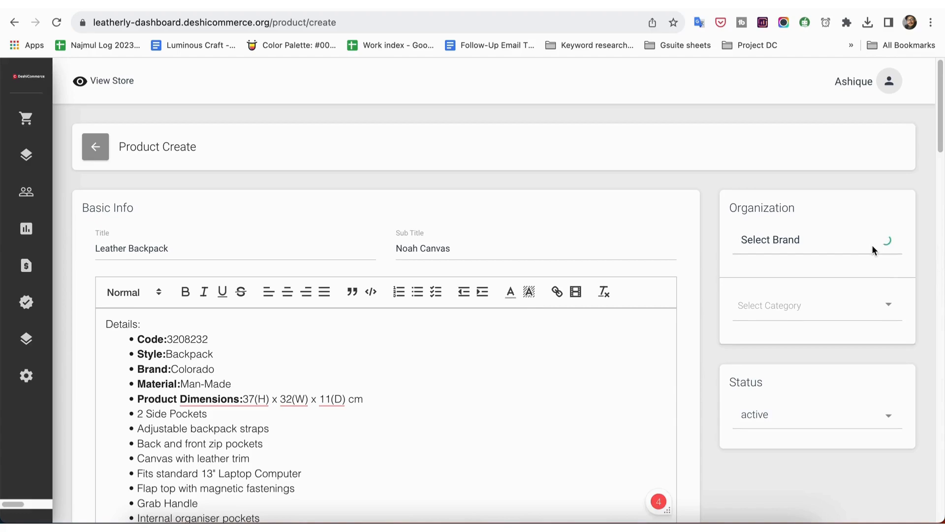
click(789, 320)
click(824, 303)
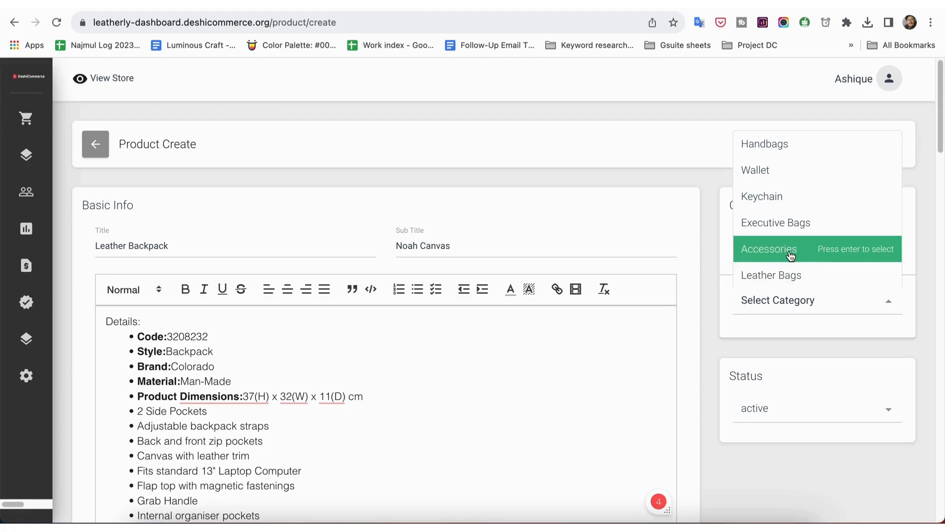
scroll(788, 250, down, 2)
click(785, 209)
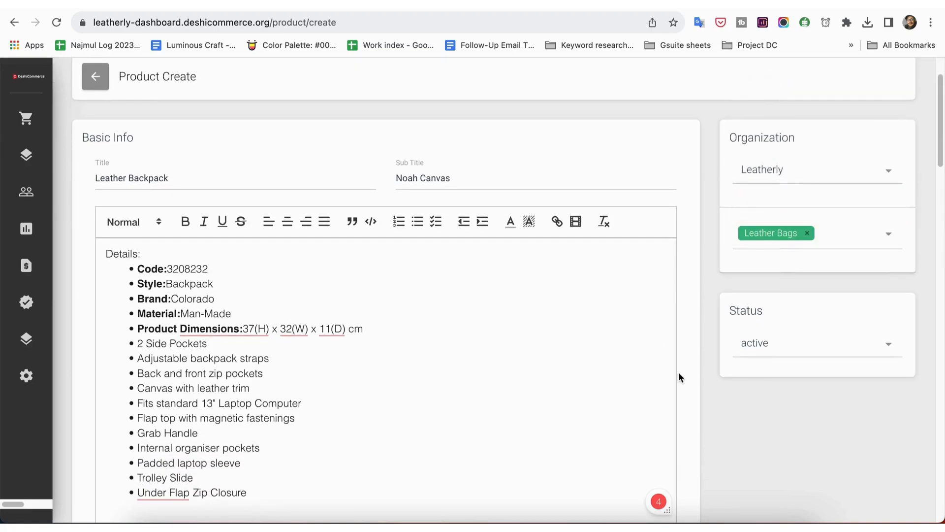
scroll(685, 380, up, 2)
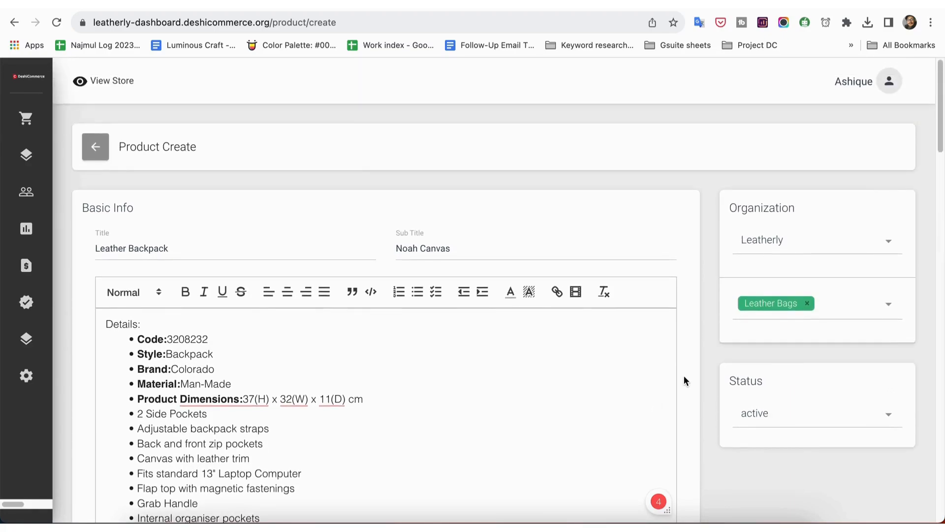
Save the new Leather Backpack product and return to the product list.
scroll(685, 379, down, 15)
scroll(684, 378, down, 6)
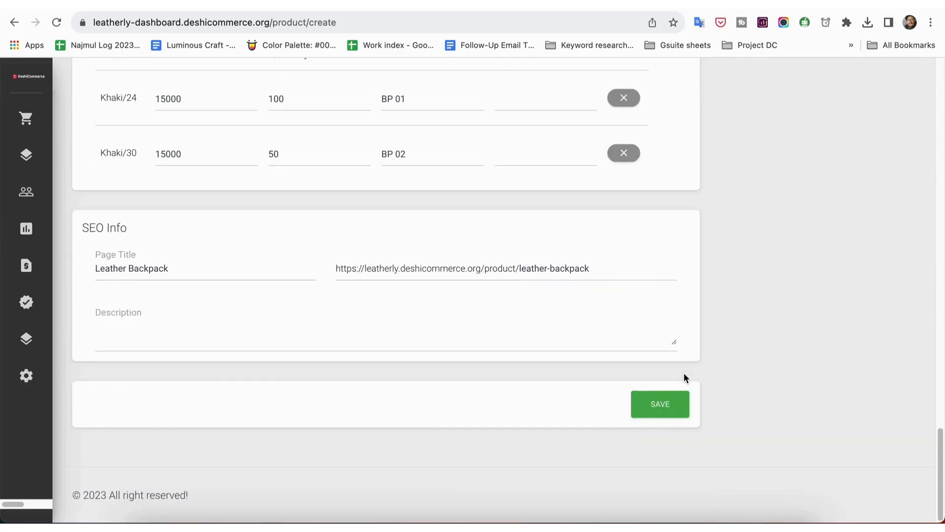
click(661, 414)
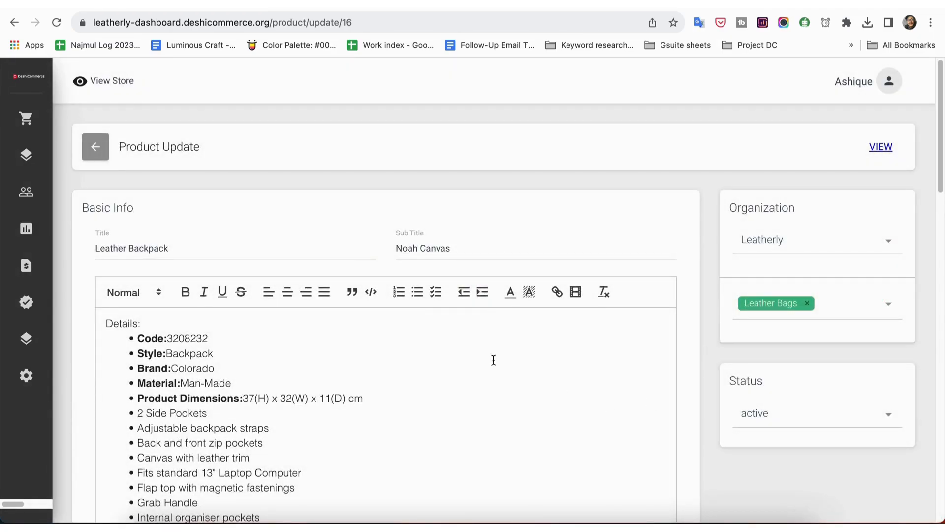
click(95, 147)
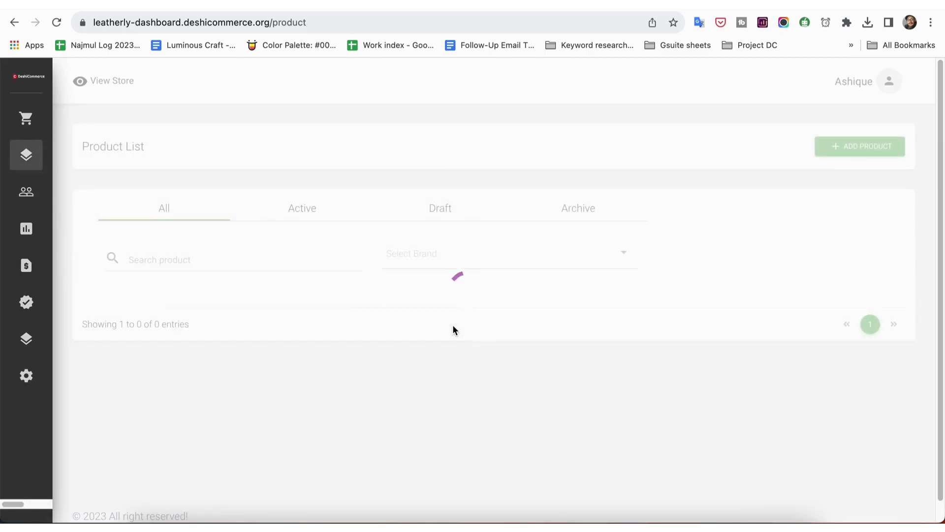
scroll(433, 328, down, 1)
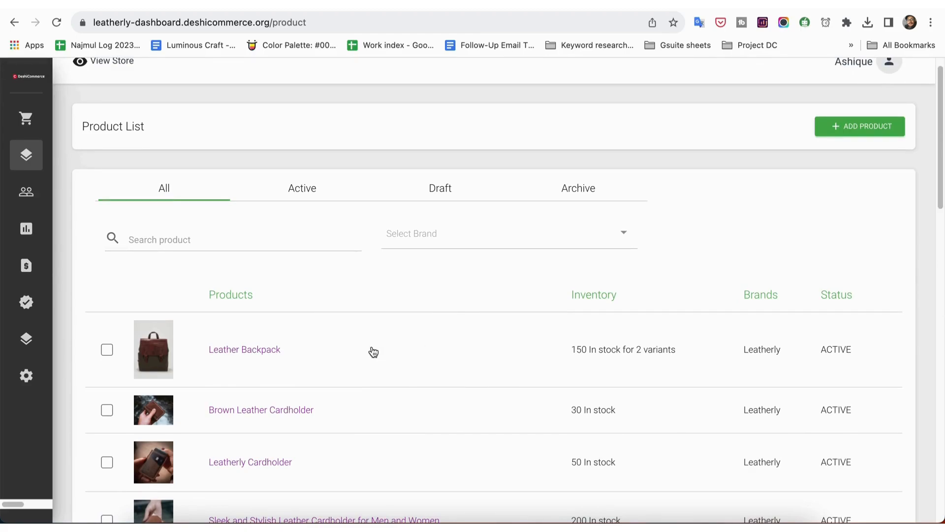
Switch to the Leatherly storefront and view the Leather Backpack under New Arrival.
click(517, 9)
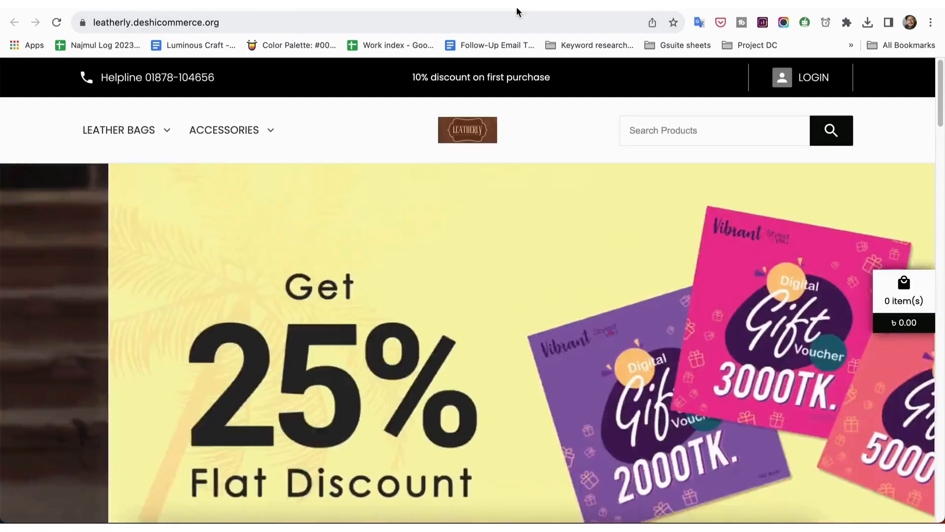
scroll(545, 321, down, 10)
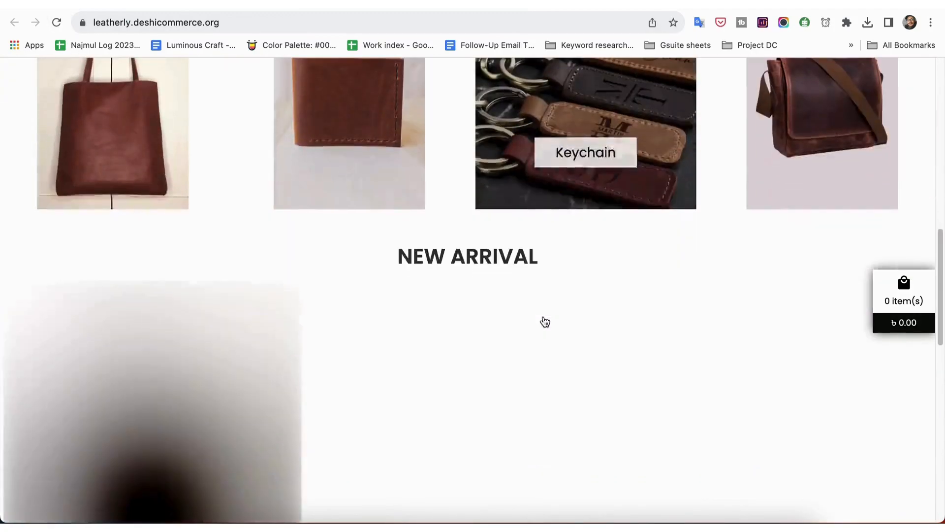
scroll(544, 321, down, 5)
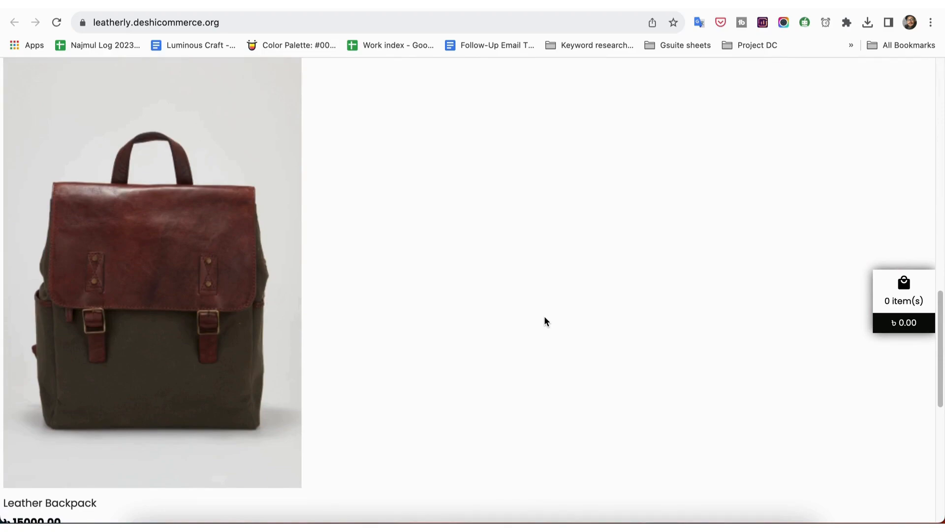
mouse_move(194, 277)
scroll(197, 295, down, 1)
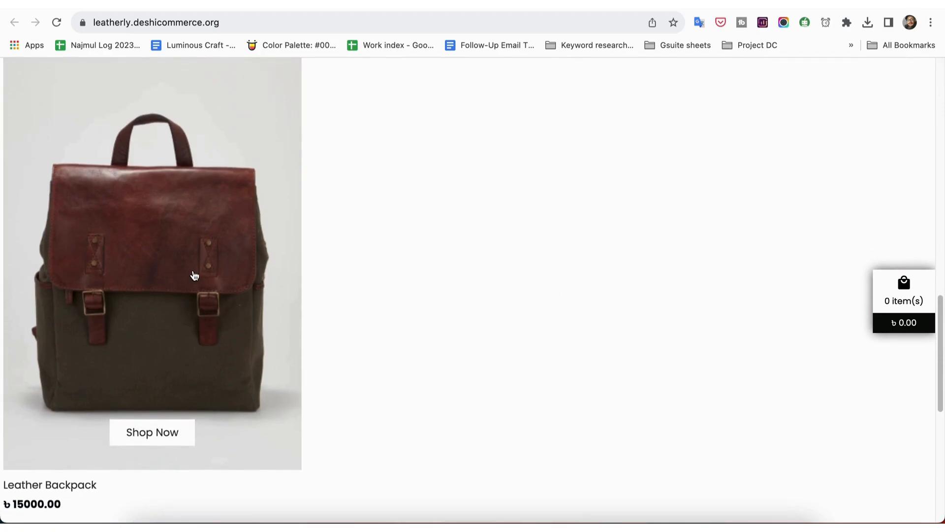